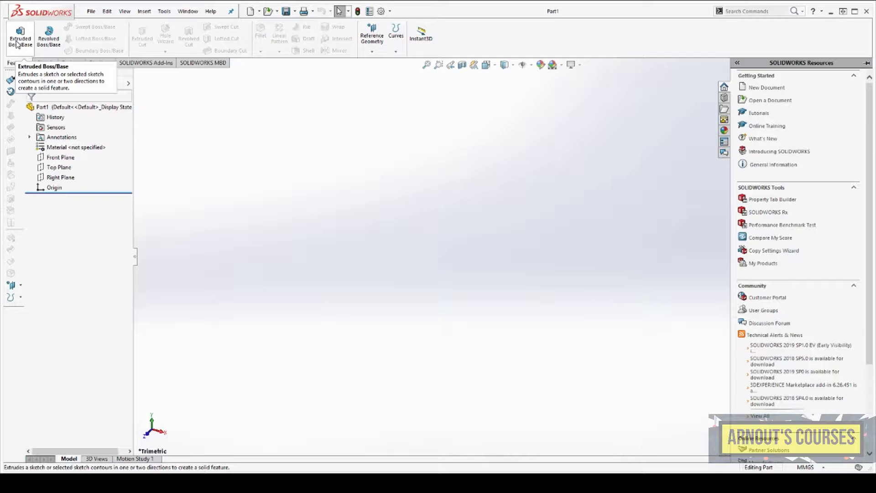
Start an Extruded Boss/Base on the Top Plane and sketch a center rectangle centred on the origin
{"action": "left_click", "coordinate": [18, 42]}
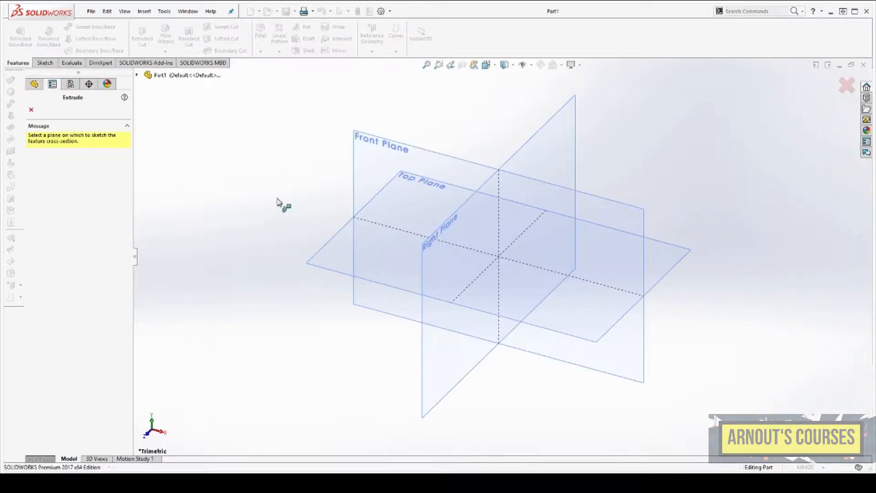
{"action": "left_click", "coordinate": [328, 258]}
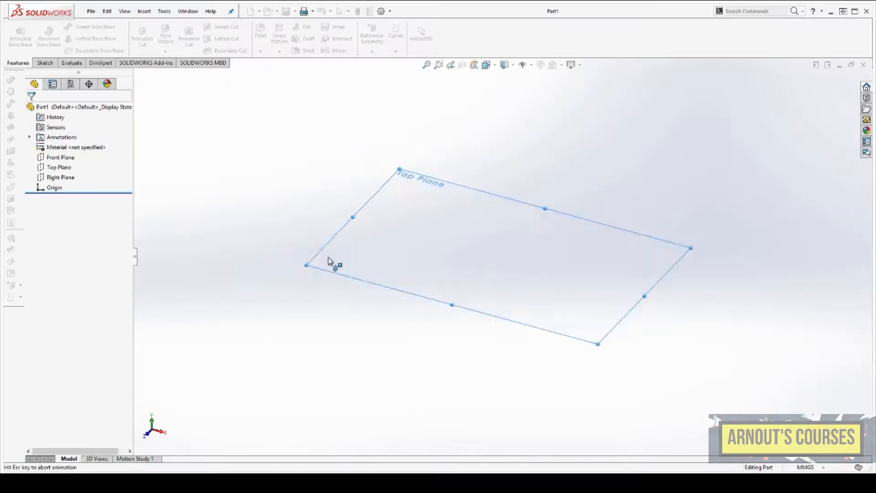
{"action": "left_click", "coordinate": [65, 40]}
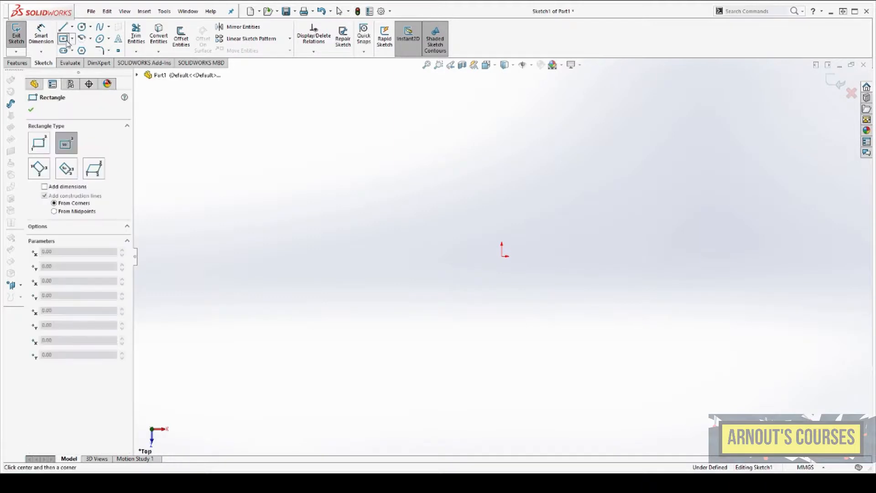
{"action": "left_click", "coordinate": [502, 256]}
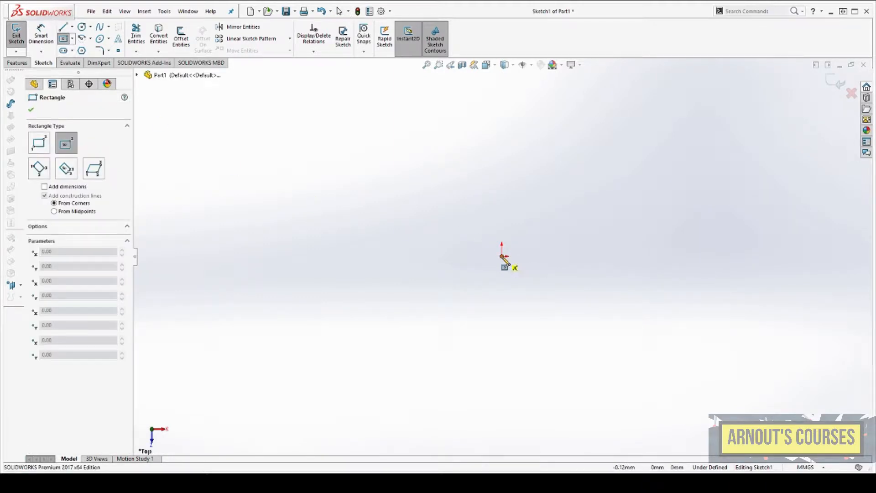
{"action": "left_click", "coordinate": [430, 344]}
Dimension the rectangle's upper horizontal edge to 42 mm
{"action": "left_click", "coordinate": [42, 35]}
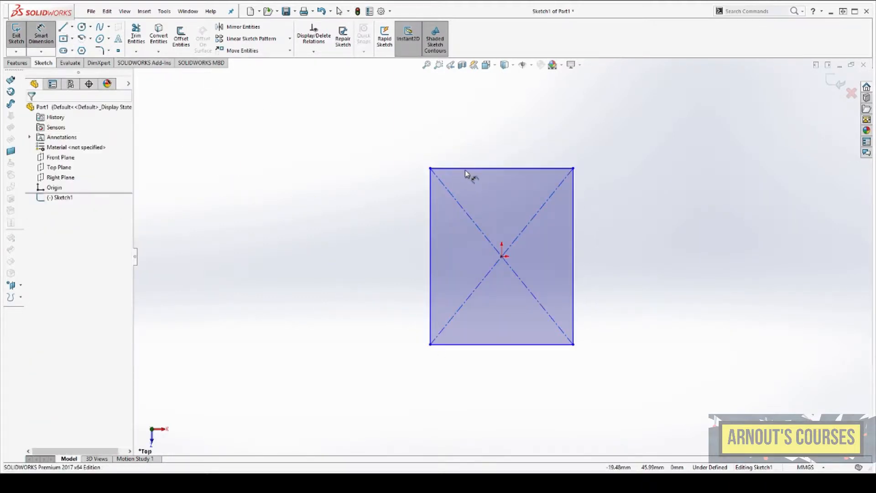
{"action": "left_click", "coordinate": [475, 168]}
{"action": "left_click", "coordinate": [471, 144]}
{"action": "type", "text": "42"}
{"action": "key", "text": "Return"}
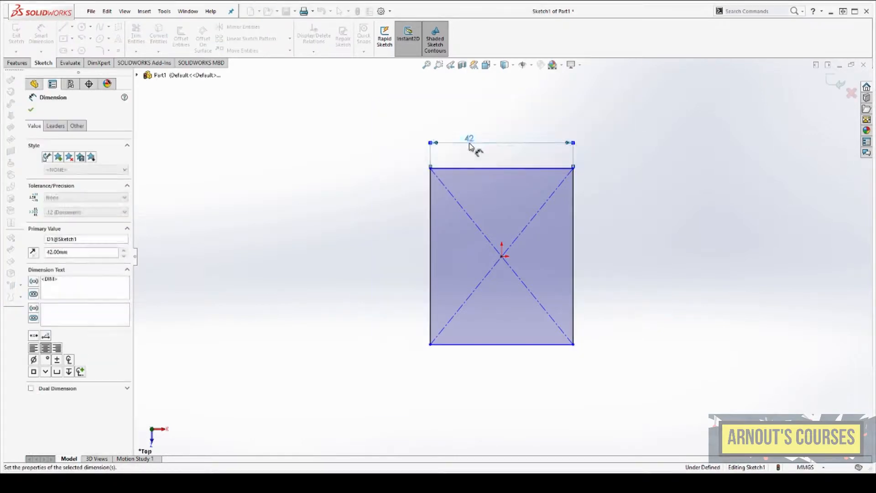
{"action": "key", "text": "Escape"}
Apply an Equal relation to all four sides of the rectangle
{"action": "double_click", "coordinate": [464, 168]}
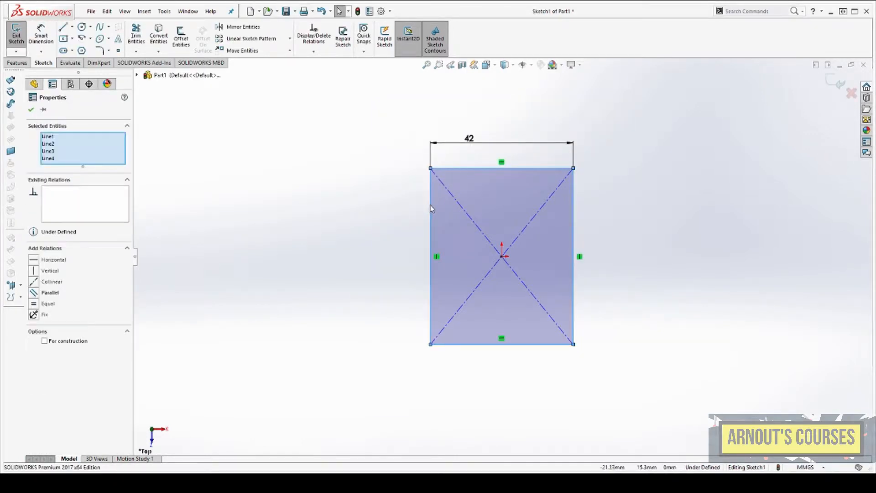
{"action": "left_click", "coordinate": [46, 304]}
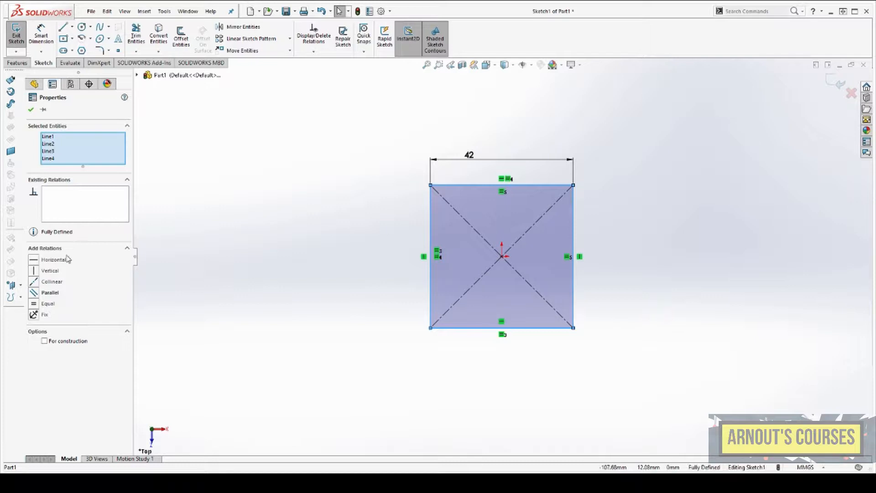
{"action": "left_click", "coordinate": [30, 110]}
Exit the sketch and set a Blind extrusion depth of 42 mm for the square
{"action": "left_click", "coordinate": [16, 35]}
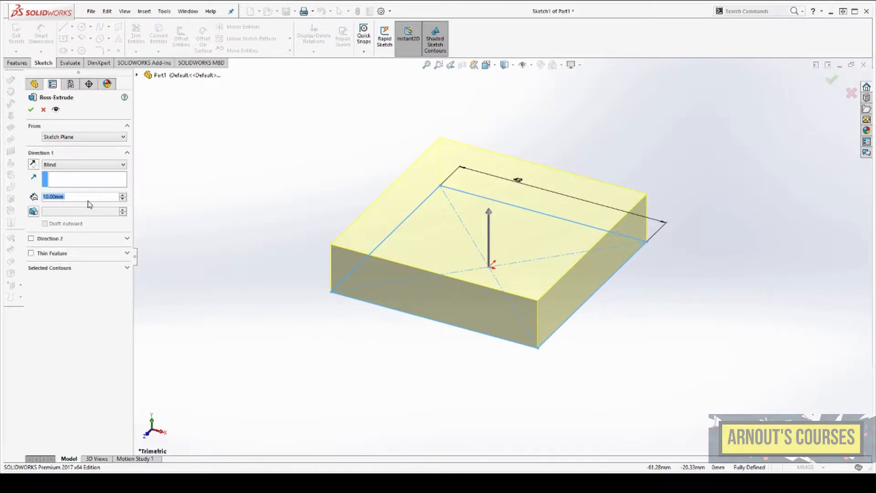
{"action": "type", "text": "42"}
{"action": "key", "text": "Return"}
{"action": "scroll", "coordinate": [491, 264], "scroll_direction": "up", "scroll_amount": 3}
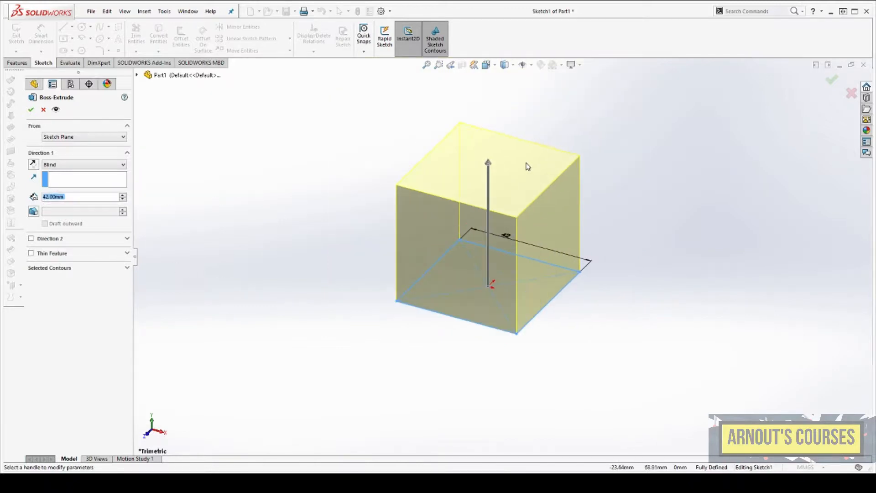
{"action": "middle_click_drag", "start_coordinate": [526, 166], "coordinate": [526, 151]}
{"action": "scroll", "coordinate": [526, 151], "scroll_direction": "down", "scroll_amount": 1}
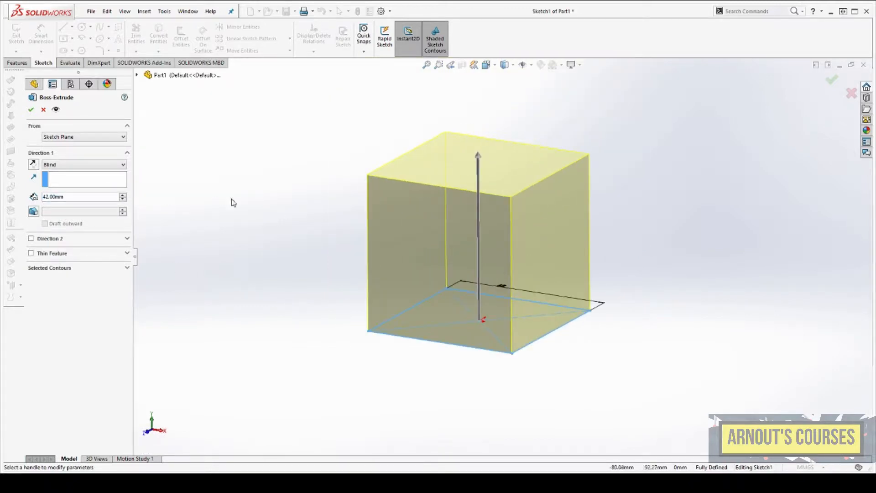
Try starting the extrusion at a 10 mm offset, and return its start condition to Sketch Plane
{"action": "left_click", "coordinate": [63, 137]}
{"action": "left_click", "coordinate": [68, 165]}
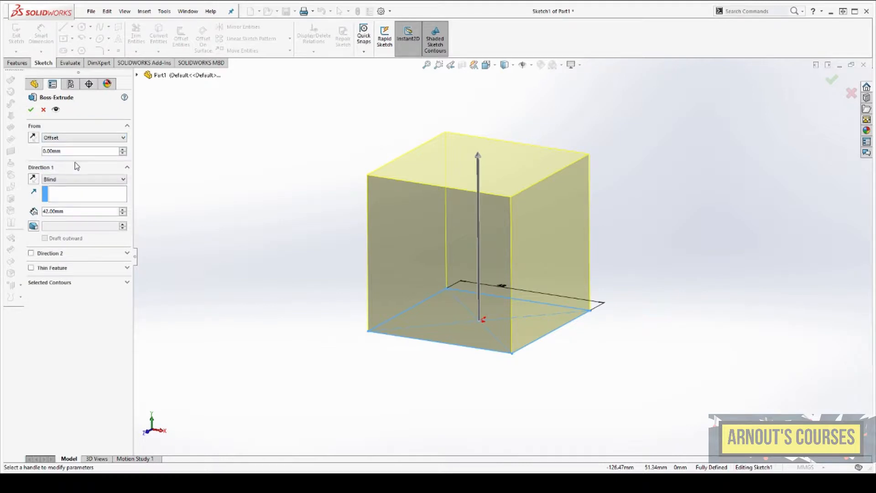
{"action": "left_click", "coordinate": [77, 151]}
{"action": "type", "text": "10"}
{"action": "key", "text": "Return"}
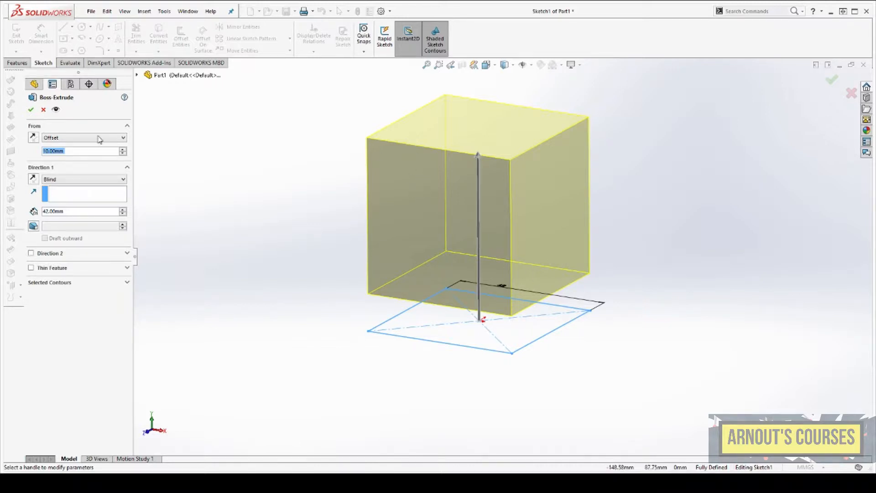
{"action": "left_click", "coordinate": [56, 138]}
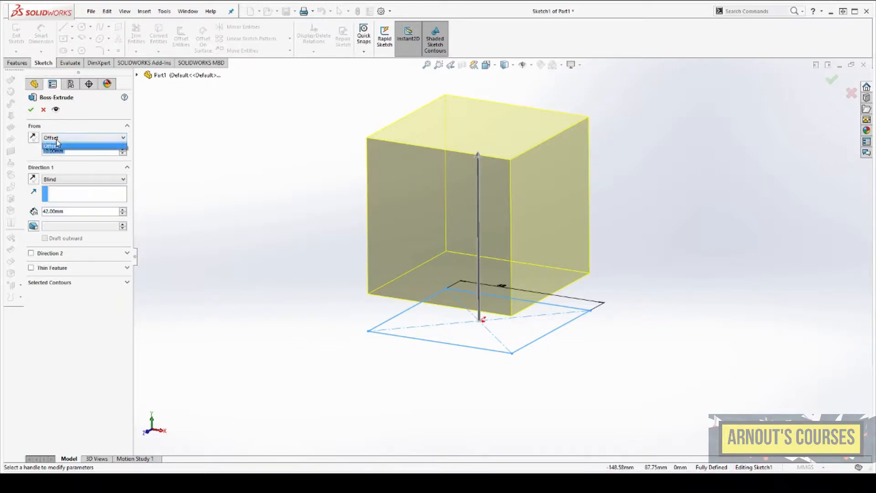
{"action": "left_click", "coordinate": [65, 145]}
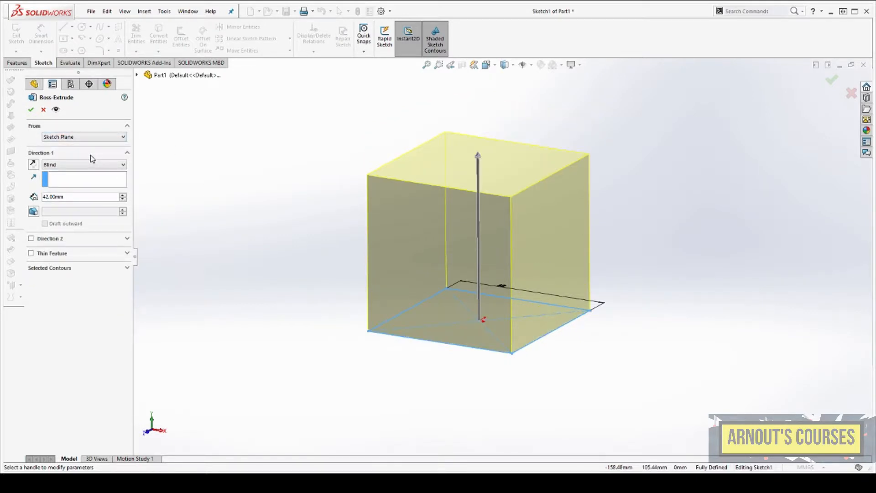
Reverse the extrusion direction repeatedly, ending with it pointing upward from the sketch plane
{"action": "left_click", "coordinate": [35, 167]}
{"action": "left_click", "coordinate": [36, 168]}
{"action": "left_click", "coordinate": [36, 169]}
{"action": "left_click", "coordinate": [35, 169]}
Try a Mid Plane extrusion of 20 mm, and restore the Blind end condition with a depth of 42 mm
{"action": "left_click", "coordinate": [71, 168]}
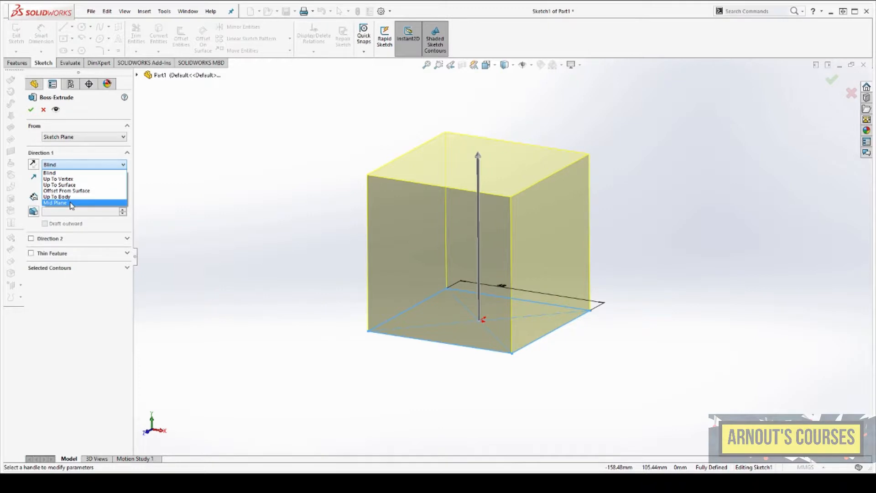
{"action": "left_click", "coordinate": [71, 203]}
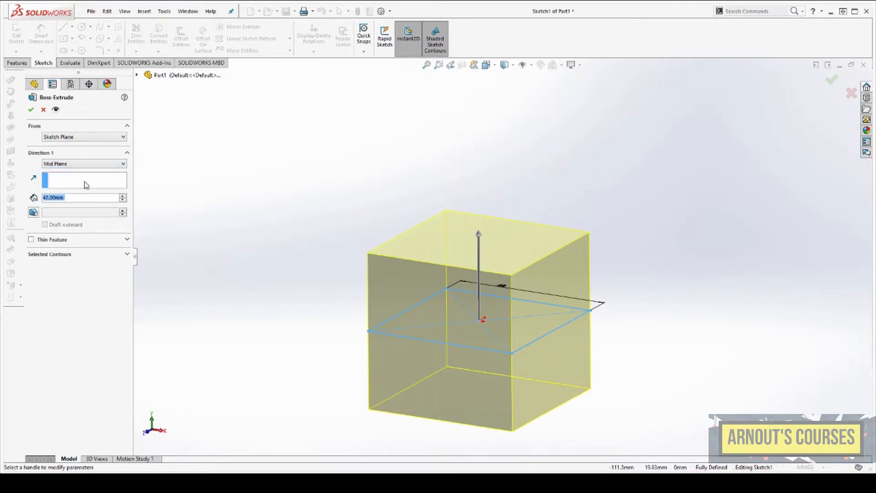
{"action": "type", "text": "20"}
{"action": "key", "text": "Return"}
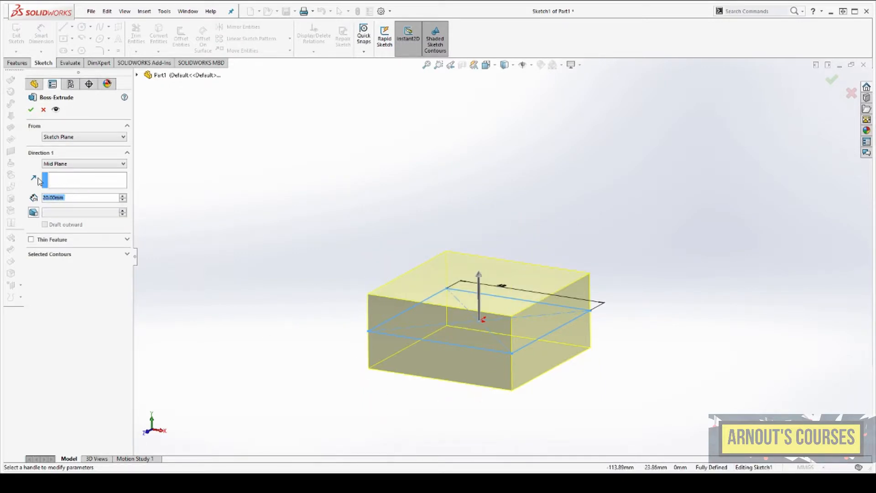
{"action": "left_click", "coordinate": [57, 164]}
{"action": "left_click", "coordinate": [56, 170]}
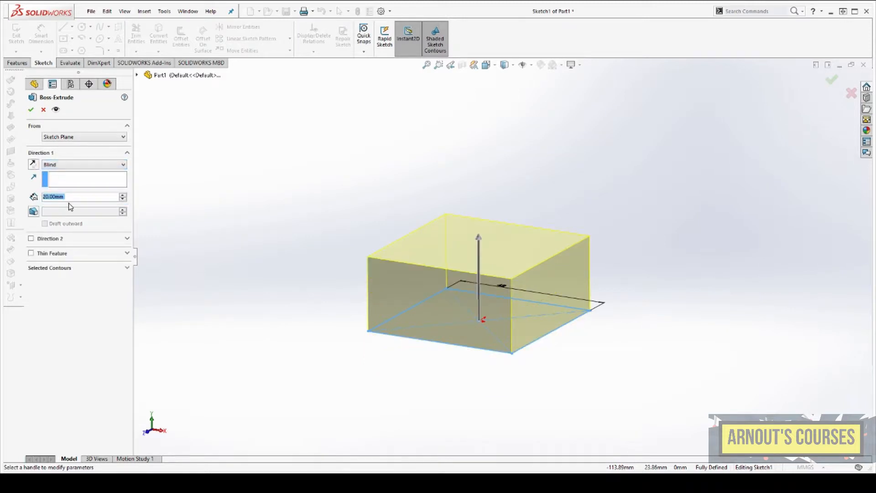
{"action": "type", "text": "42"}
{"action": "key", "text": "Return"}
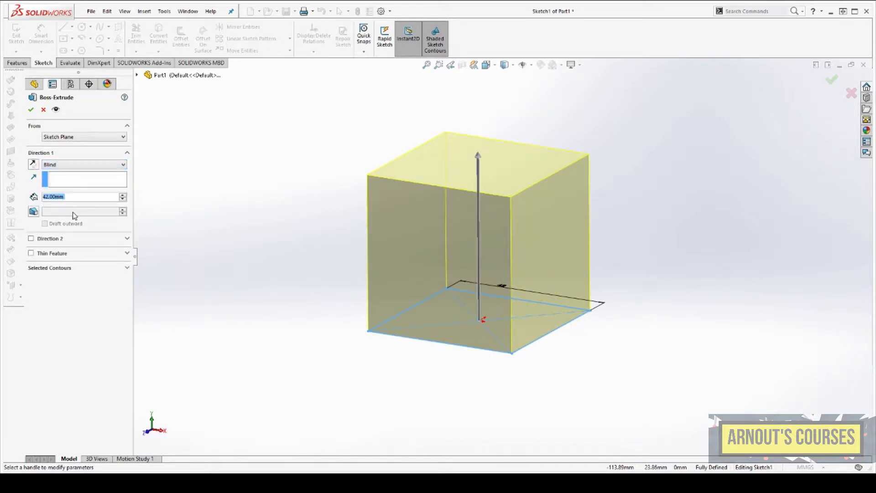
Add a draft to the extrusion and set its angle to 5 degrees
{"action": "left_click", "coordinate": [34, 212]}
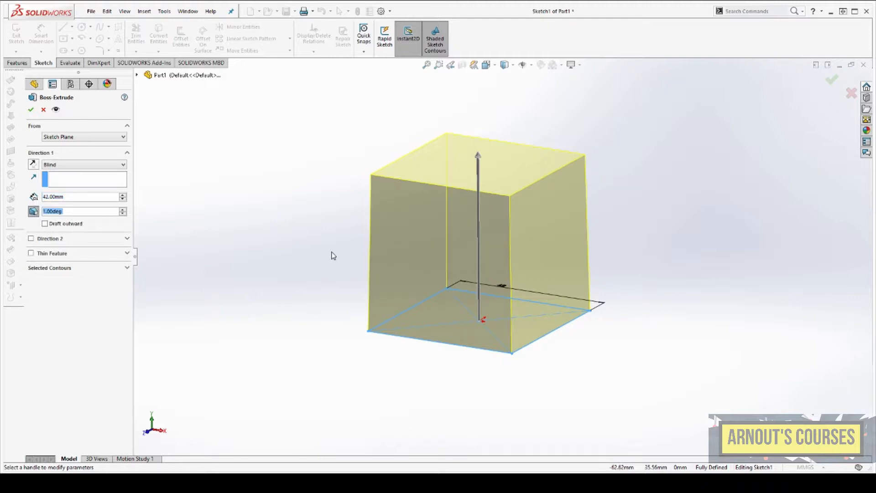
{"action": "middle_click_drag", "start_coordinate": [425, 285], "coordinate": [460, 253]}
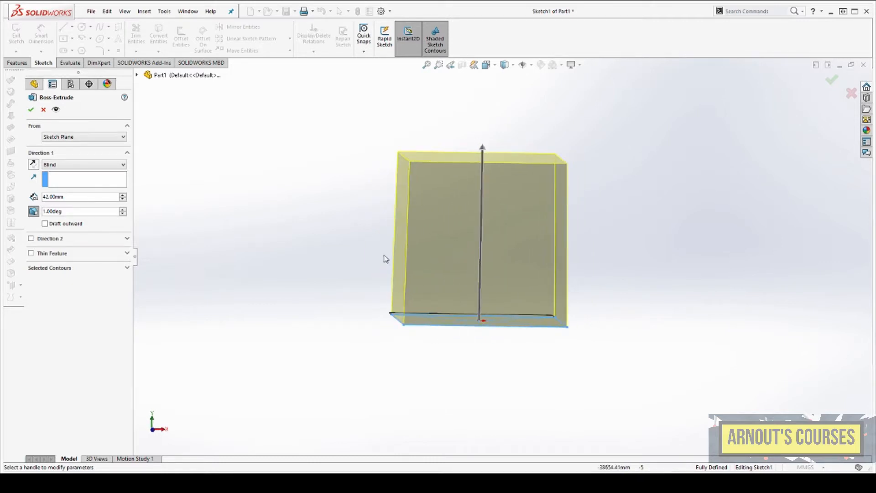
{"action": "type", "text": "5"}
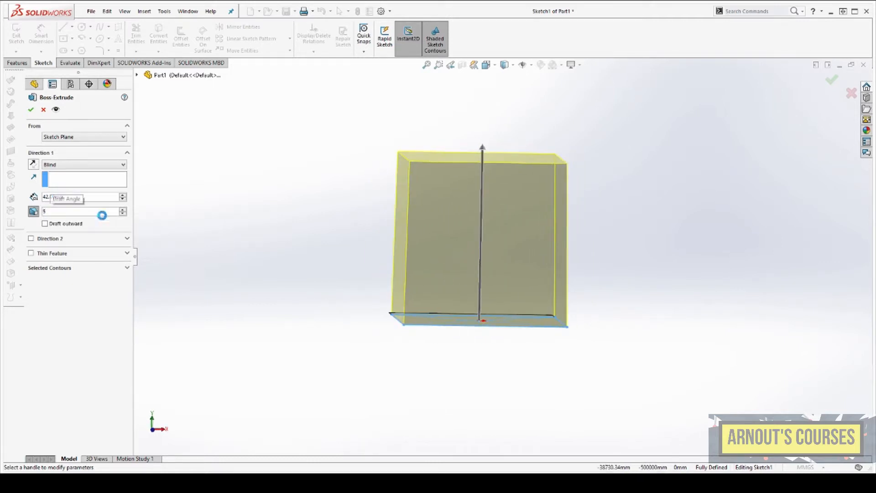
{"action": "key", "text": "Return"}
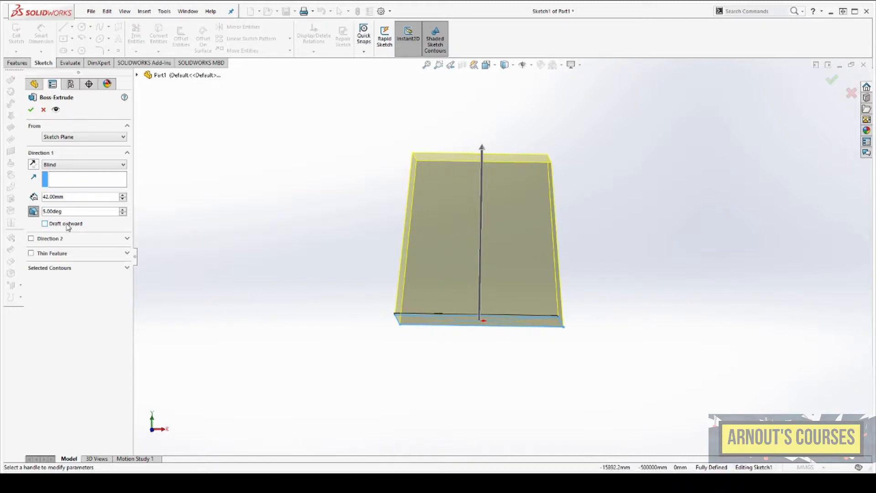
Try the outward draft and the second extrusion direction, leaving both options switched off
{"action": "left_click", "coordinate": [45, 224]}
{"action": "left_click", "coordinate": [45, 223]}
{"action": "left_click", "coordinate": [31, 239]}
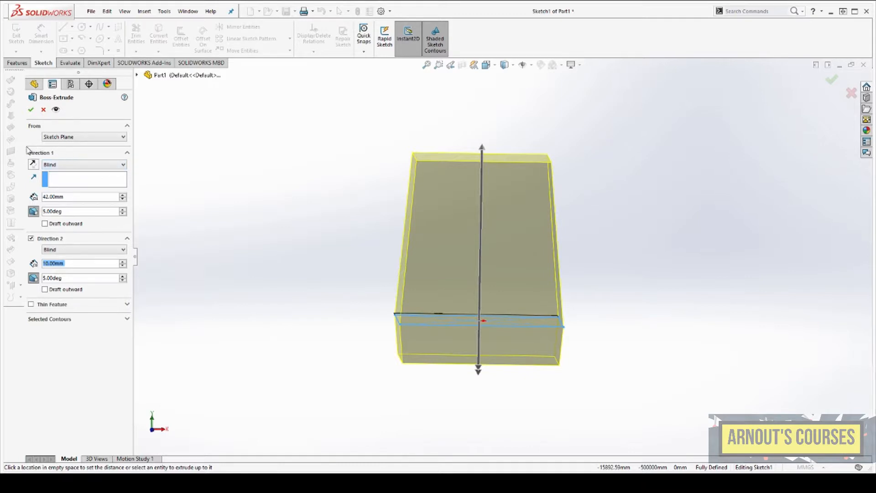
{"action": "left_click", "coordinate": [32, 239]}
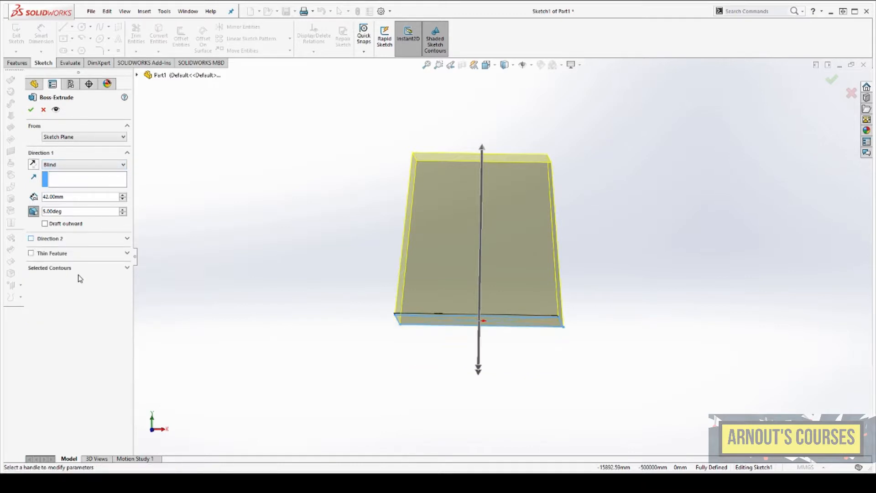
Enable Thin Feature for the extrusion and switch off its draft
{"action": "left_click", "coordinate": [31, 254]}
{"action": "mouse_move", "coordinate": [280, 229]}
{"action": "middle_mouse_down"}
{"action": "mouse_move", "coordinate": [279, 294]}
{"action": "mouse_move", "coordinate": [290, 279]}
{"action": "mouse_move", "coordinate": [287, 240]}
{"action": "mouse_move", "coordinate": [274, 260]}
{"action": "mouse_move", "coordinate": [276, 314]}
{"action": "middle_mouse_up"}
{"action": "left_click", "coordinate": [33, 211]}
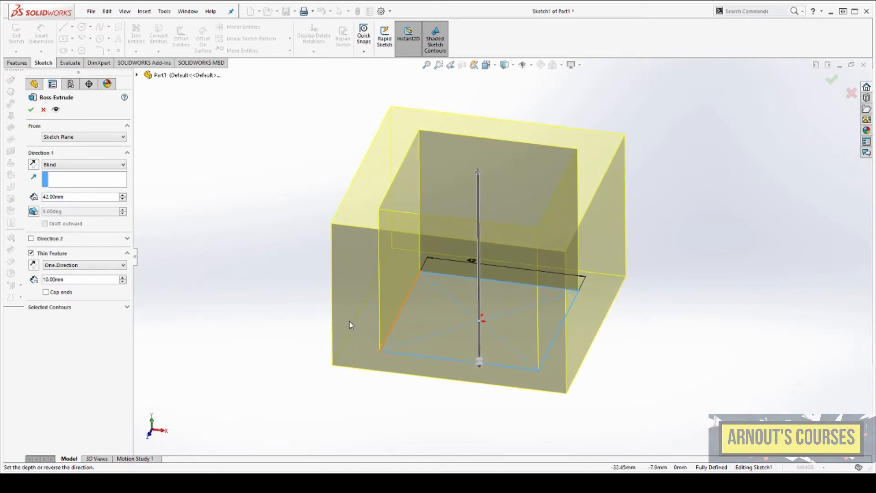
Preview the Mid-Plane thin feature type, and set the type to Two-Direction
{"action": "left_click", "coordinate": [79, 265]}
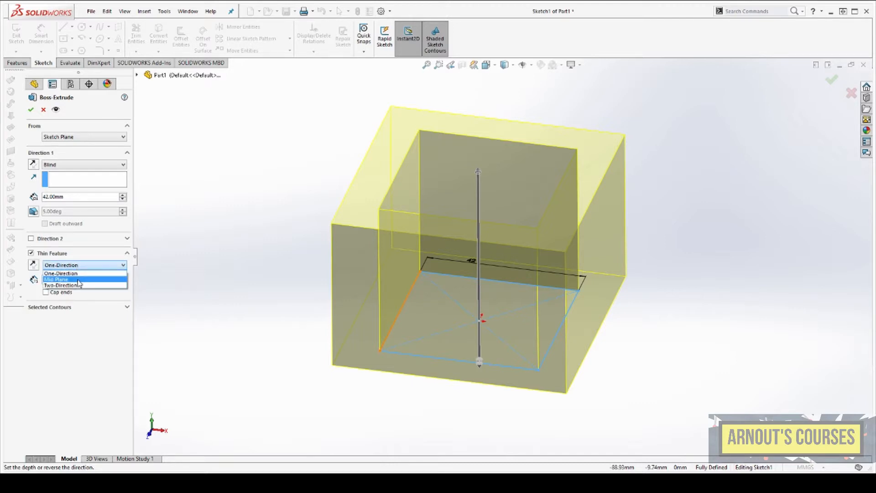
{"action": "left_click", "coordinate": [78, 279]}
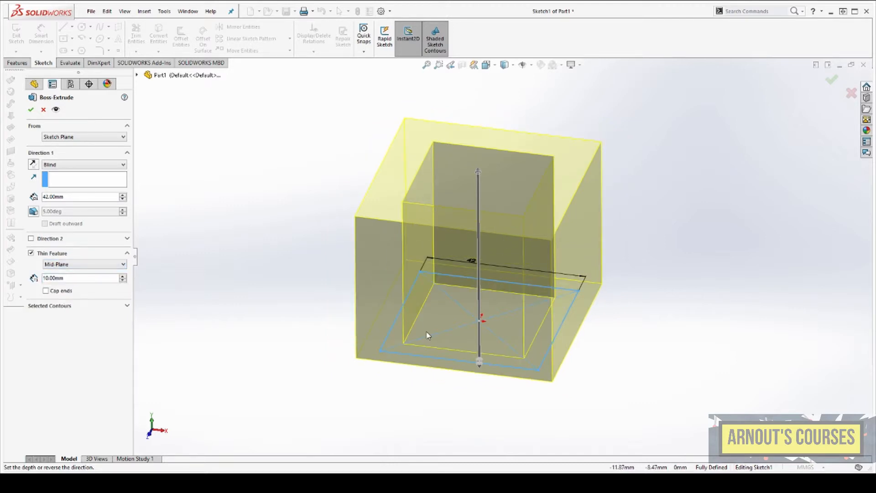
{"action": "left_click", "coordinate": [63, 264]}
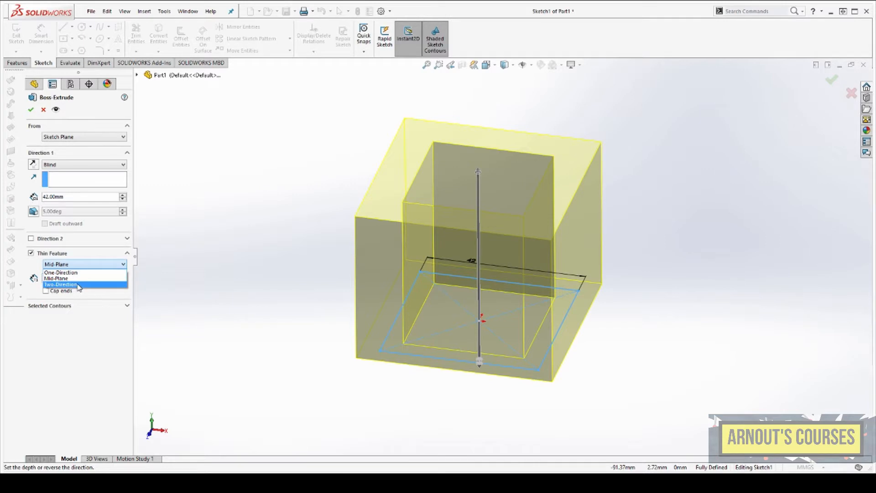
{"action": "left_click", "coordinate": [79, 284]}
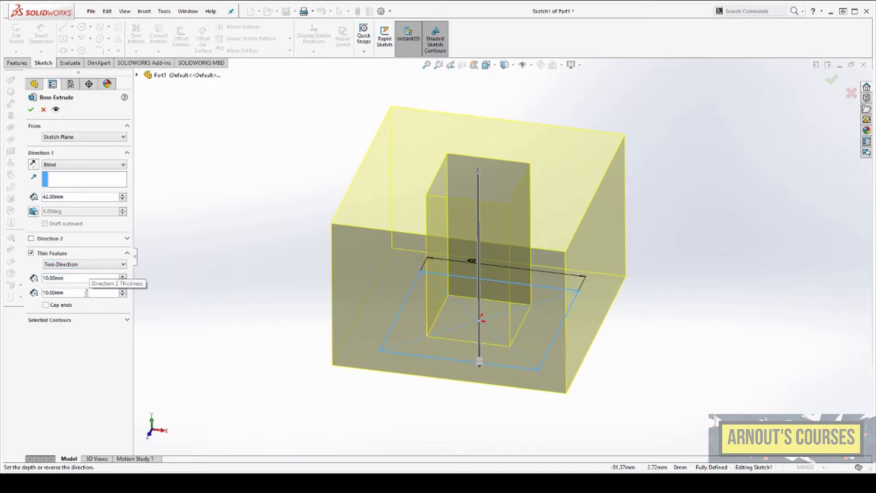
Set both the Direction 2 and Direction 1 wall thicknesses of the thin feature to 2 mm
{"action": "double_click", "coordinate": [87, 293]}
{"action": "type", "text": "2"}
{"action": "key", "text": "Return"}
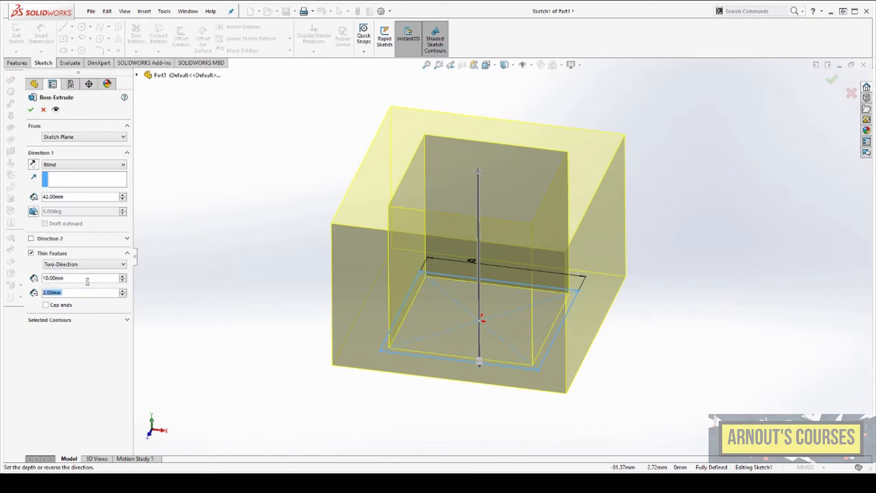
{"action": "double_click", "coordinate": [87, 278]}
{"action": "type", "text": "2"}
{"action": "key", "text": "Return"}
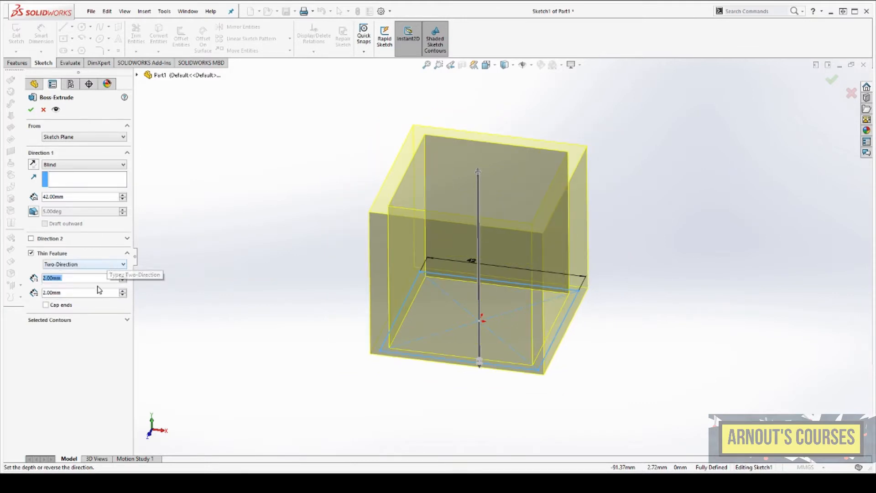
Set the thin feature's Direction 1 thickness to 4 mm and enable capped ends
{"action": "type", "text": "4"}
{"action": "key", "text": "Return"}
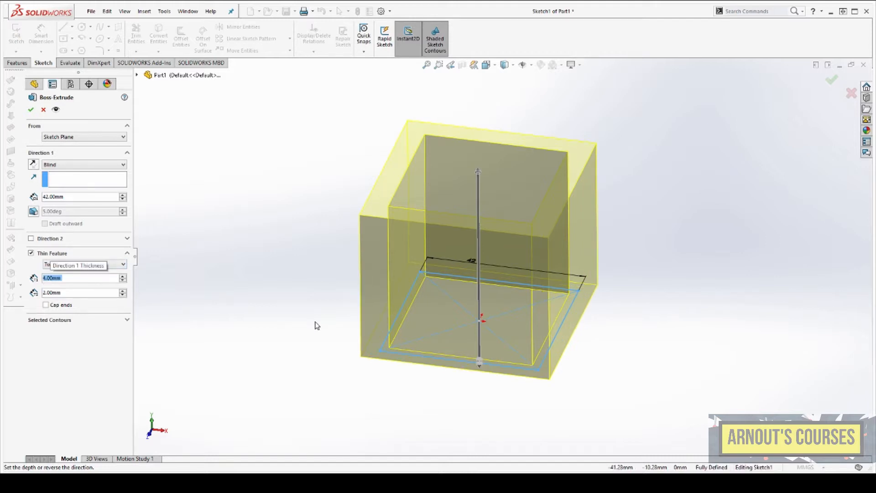
{"action": "left_click", "coordinate": [58, 308]}
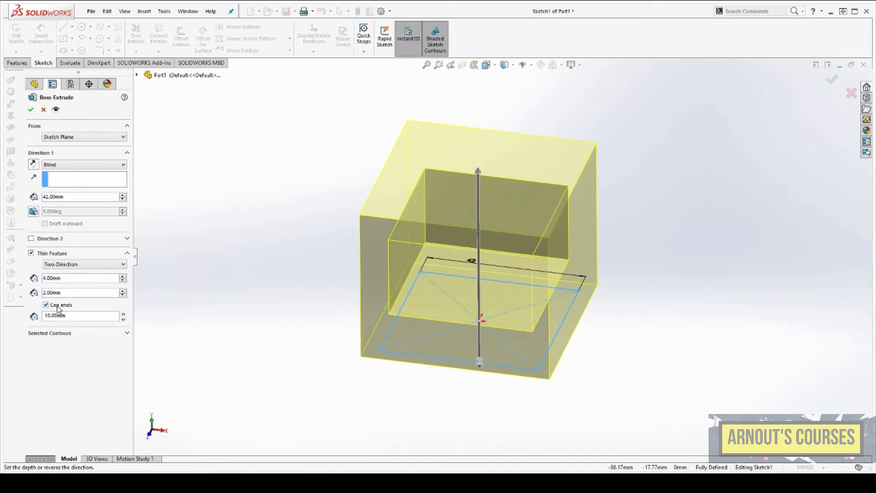
Switch off the thin feature's capped ends and replace the selected contour with the region inside the square
{"action": "middle_click_drag", "start_coordinate": [420, 313], "coordinate": [407, 266]}
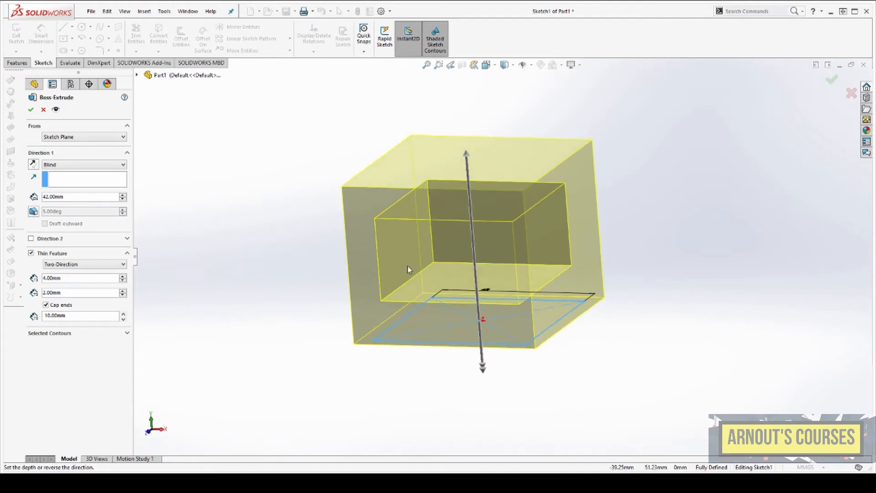
{"action": "left_click", "coordinate": [47, 306]}
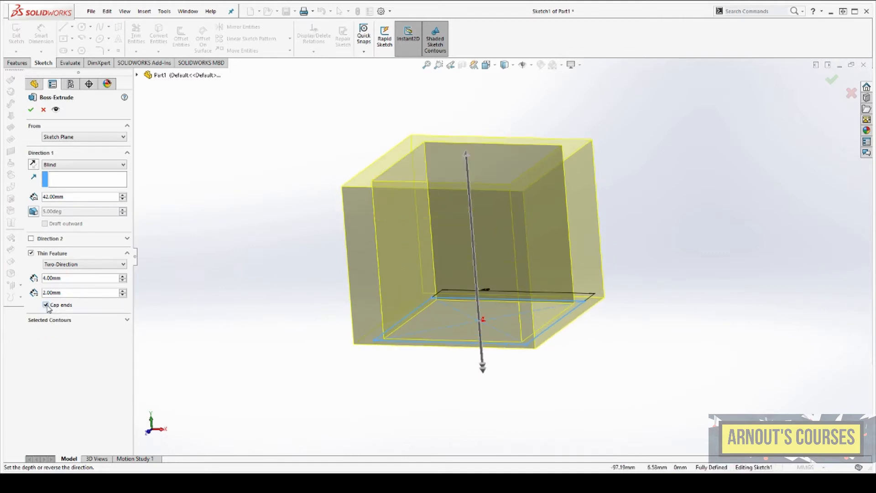
{"action": "left_click", "coordinate": [69, 321]}
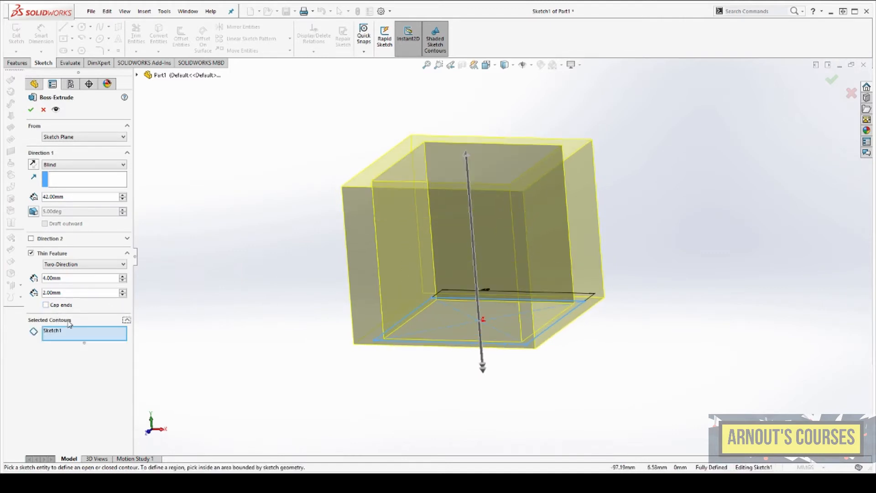
{"action": "right_click", "coordinate": [93, 335]}
{"action": "left_click", "coordinate": [130, 338]}
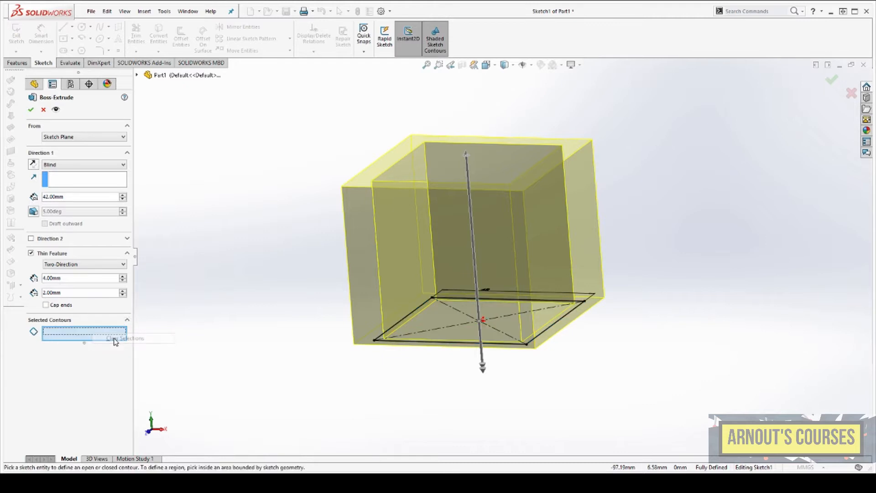
{"action": "left_click", "coordinate": [436, 323]}
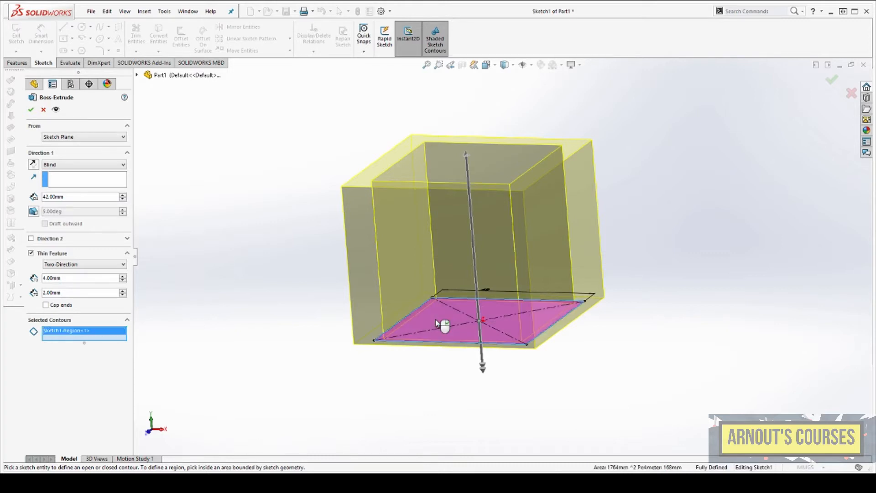
Try the square's outline as the selected contour instead of its region, and clear the selection
{"action": "right_click", "coordinate": [82, 333]}
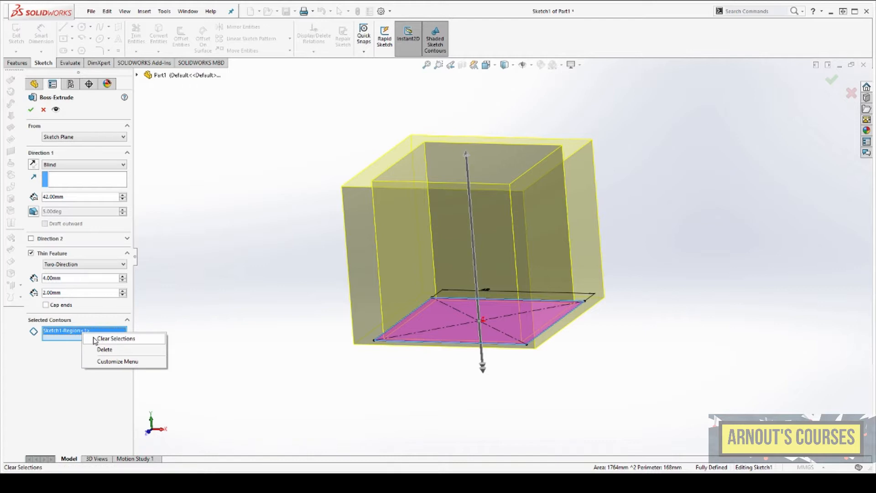
{"action": "left_click", "coordinate": [114, 339]}
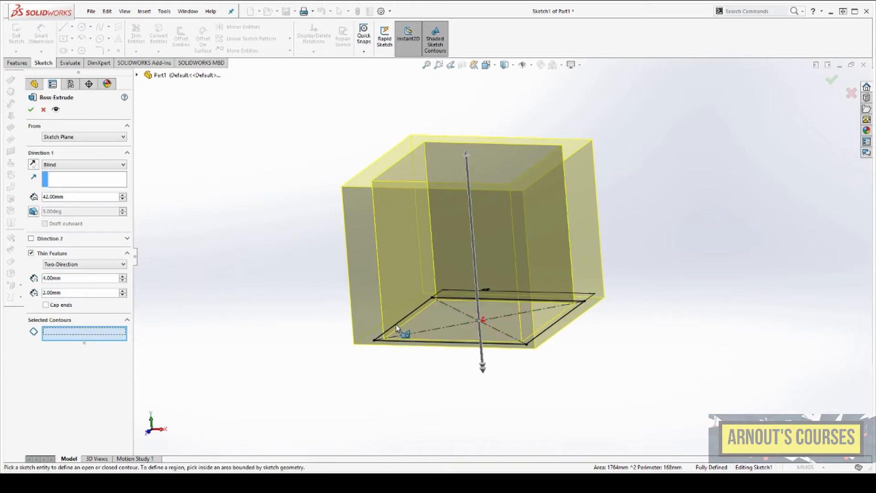
{"action": "left_click", "coordinate": [396, 328]}
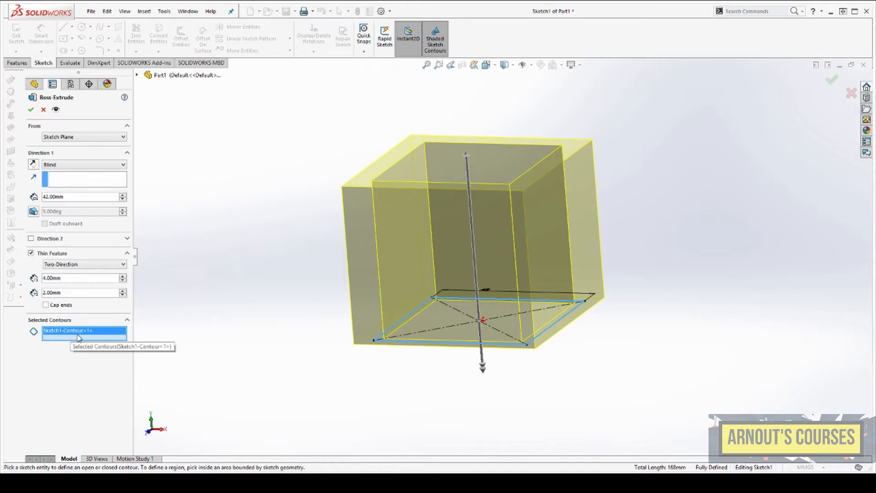
{"action": "right_click", "coordinate": [79, 338]}
{"action": "left_click", "coordinate": [97, 340]}
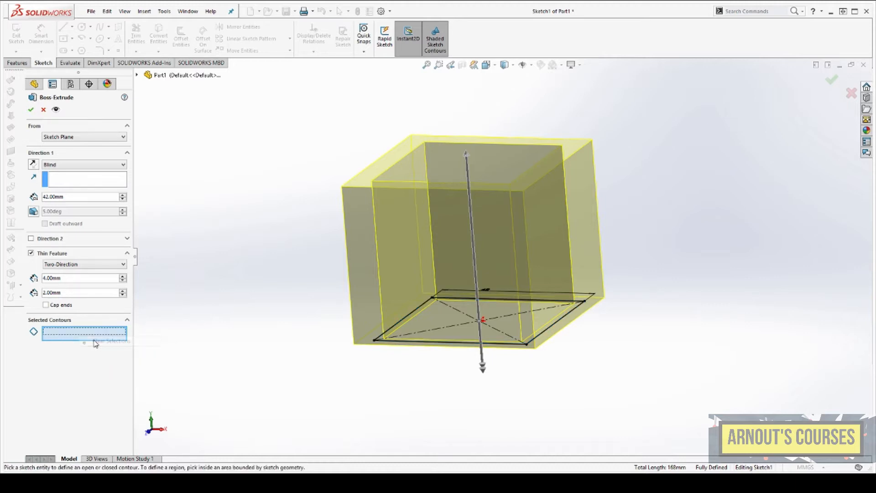
Select Sketch1 as the contour and finish the 42 mm extrusion as a solid with Thin Feature disabled
{"action": "left_click", "coordinate": [138, 75]}
{"action": "left_click", "coordinate": [173, 165]}
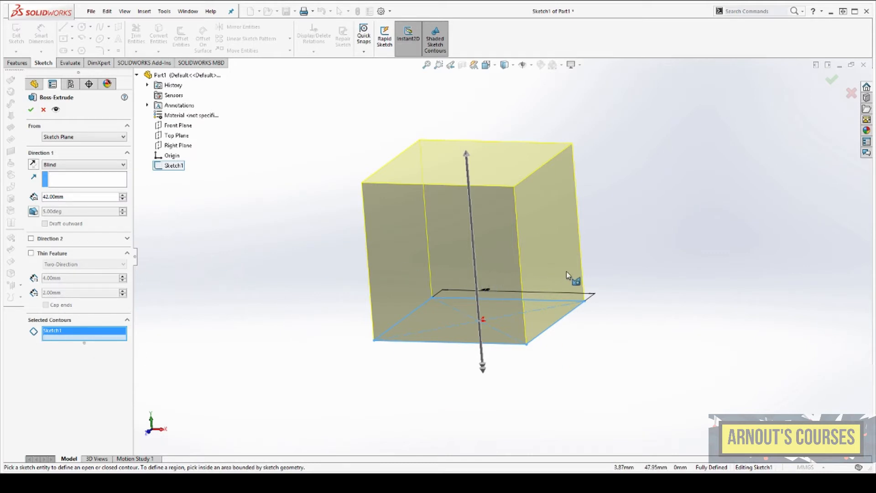
{"action": "left_click", "coordinate": [31, 253]}
{"action": "left_click", "coordinate": [31, 254]}
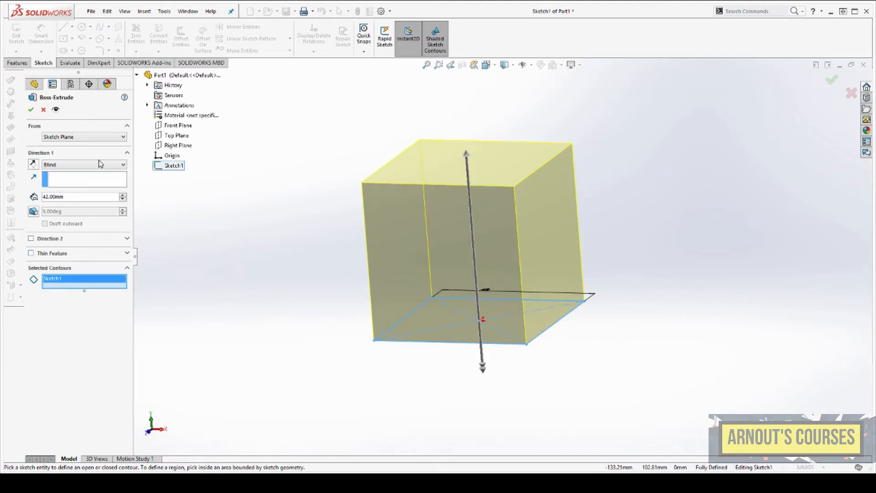
{"action": "left_click", "coordinate": [31, 109]}
{"action": "middle_click_drag", "start_coordinate": [351, 184], "coordinate": [354, 203]}
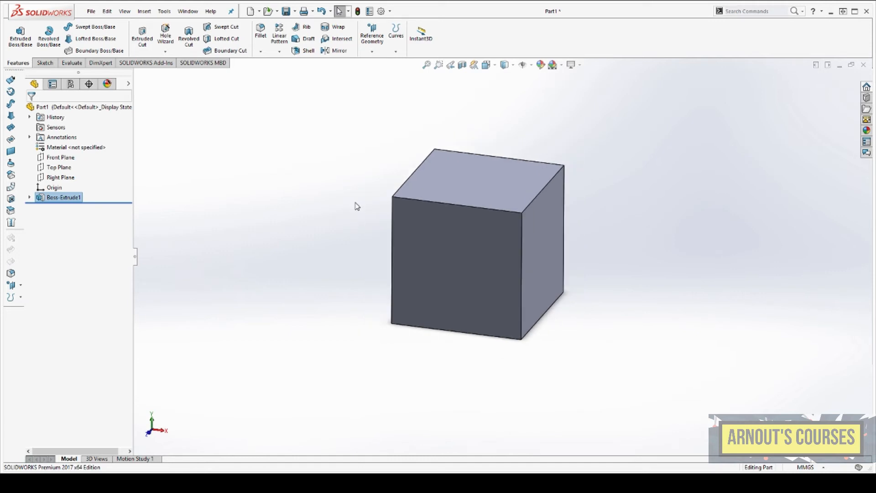
Start a boss extrude on the cube's top face and sketch a center rectangle about 22 mm wide from the origin
{"action": "left_click", "coordinate": [21, 39]}
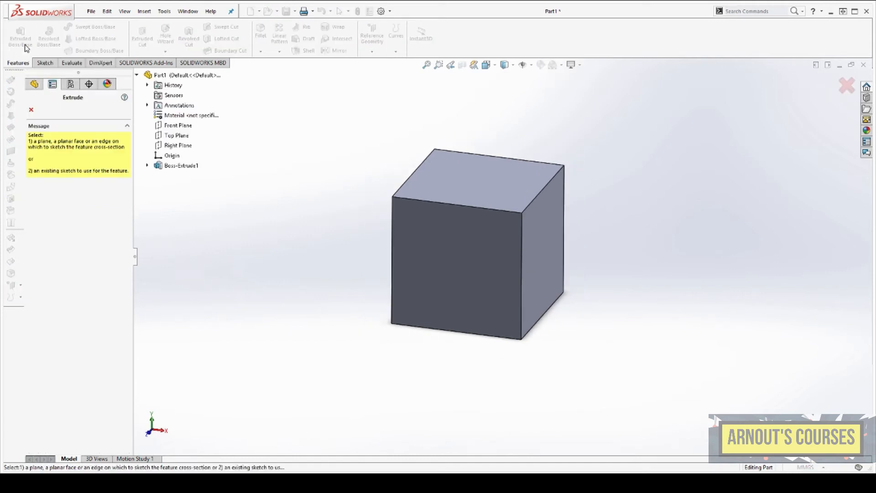
{"action": "left_click", "coordinate": [460, 170]}
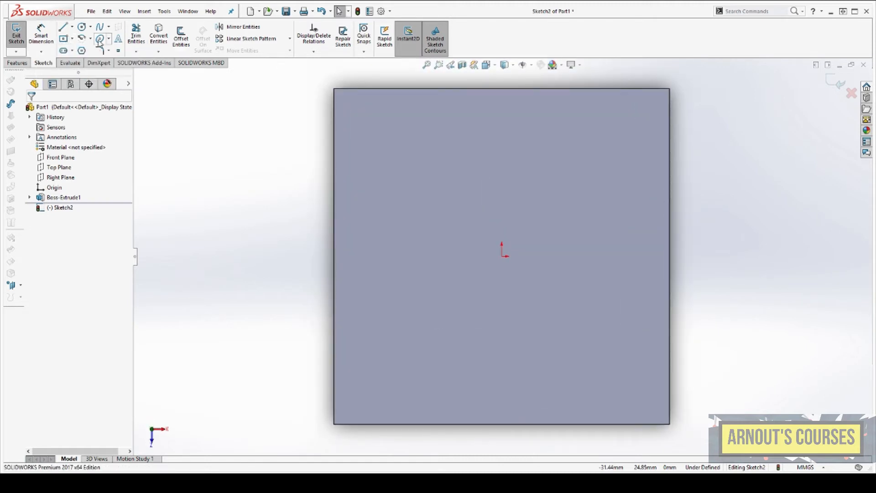
{"action": "left_click", "coordinate": [64, 38]}
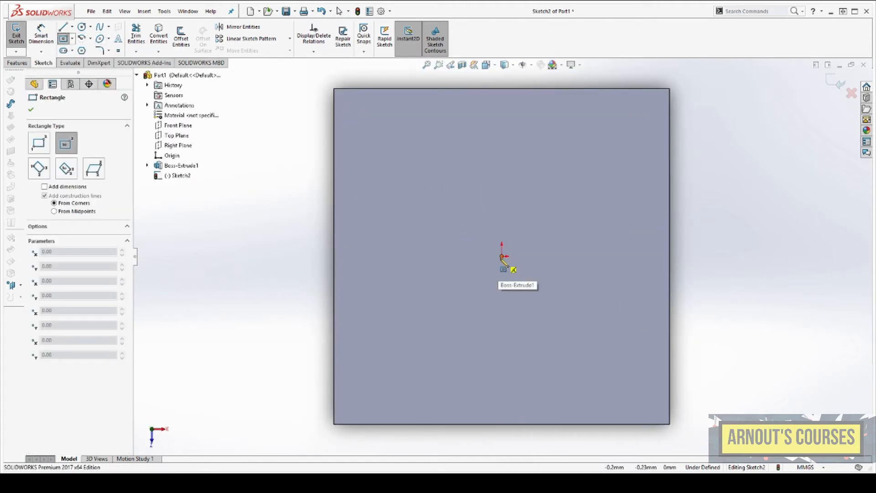
{"action": "left_click", "coordinate": [503, 256]}
{"action": "left_click", "coordinate": [413, 352]}
Dimension the rectangle's upper edge to 21 mm
{"action": "left_click", "coordinate": [42, 35]}
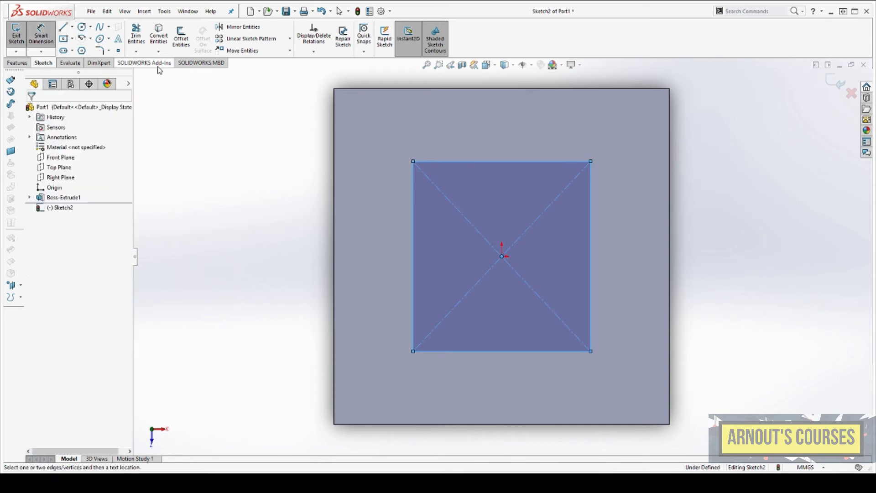
{"action": "left_click", "coordinate": [466, 161]}
{"action": "left_click", "coordinate": [467, 143]}
{"action": "type", "text": "21"}
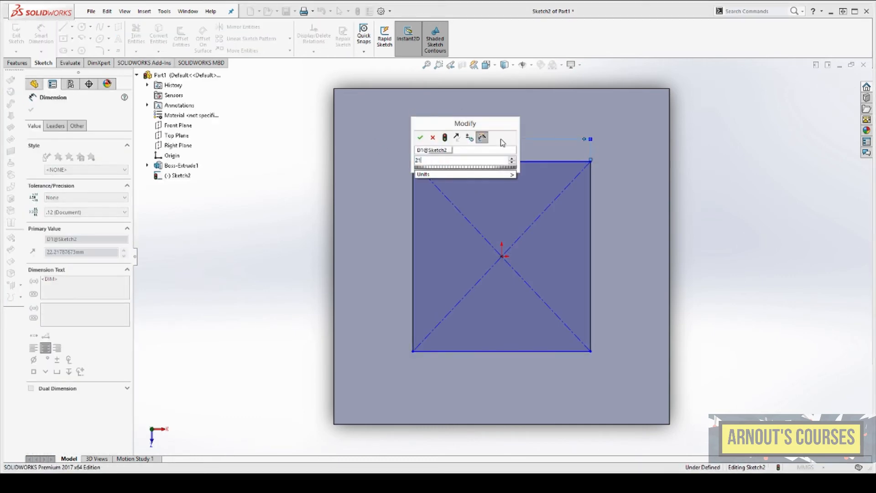
{"action": "key", "text": "Return"}
{"action": "key", "text": "Escape"}
Make all four sides of the rectangle equal to turn it into a square
{"action": "left_click", "coordinate": [499, 187]}
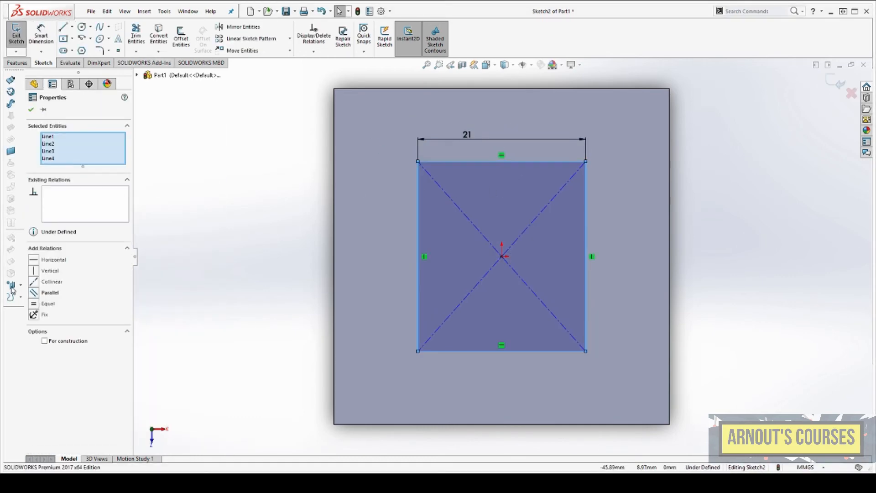
{"action": "left_click", "coordinate": [35, 304]}
{"action": "key", "text": "Escape"}
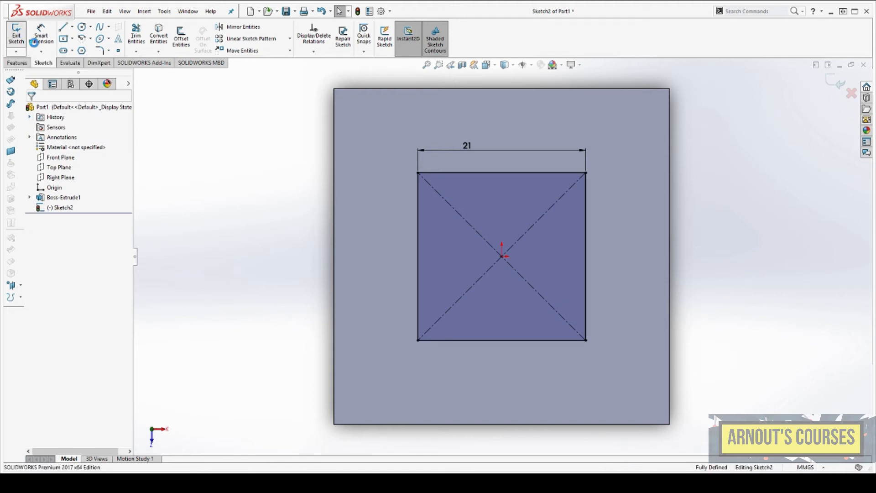
Extrude the small square 42 mm upward from the cube's top face as a separate body with Merge result off
{"action": "middle_click_drag", "start_coordinate": [359, 236], "coordinate": [431, 192]}
{"action": "scroll", "coordinate": [431, 191], "scroll_direction": "down", "scroll_amount": 2}
{"action": "scroll", "coordinate": [507, 168], "scroll_direction": "up", "scroll_amount": 2}
{"action": "middle_click_drag", "start_coordinate": [508, 169], "coordinate": [528, 211]}
{"action": "scroll", "coordinate": [527, 210], "scroll_direction": "down", "scroll_amount": 2}
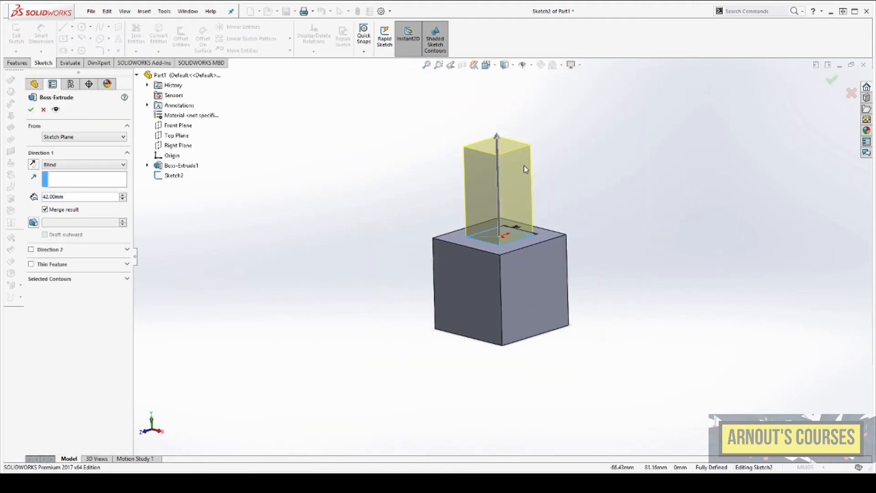
{"action": "scroll", "coordinate": [523, 165], "scroll_direction": "up", "scroll_amount": 1}
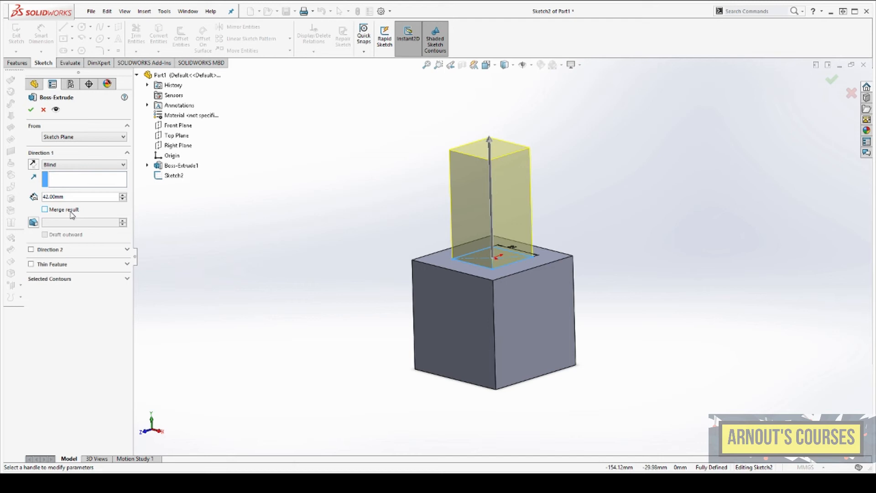
{"action": "left_click", "coordinate": [30, 109]}
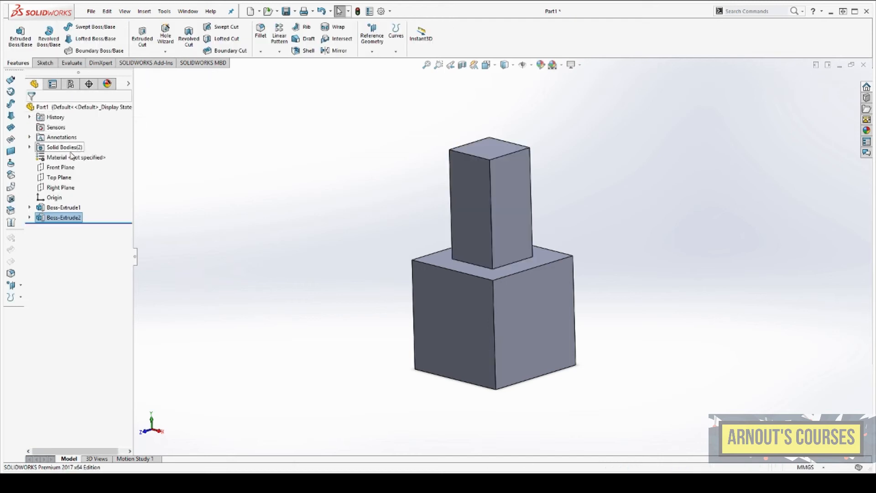
List the part's solid bodies and hide the upper block's body
{"action": "left_click", "coordinate": [29, 147]}
{"action": "left_click", "coordinate": [76, 158]}
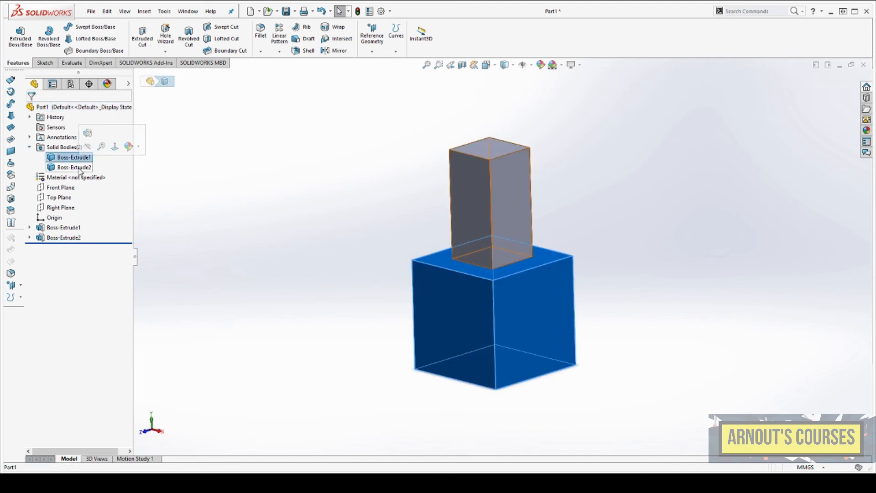
{"action": "left_click", "coordinate": [81, 167]}
{"action": "left_click", "coordinate": [87, 155]}
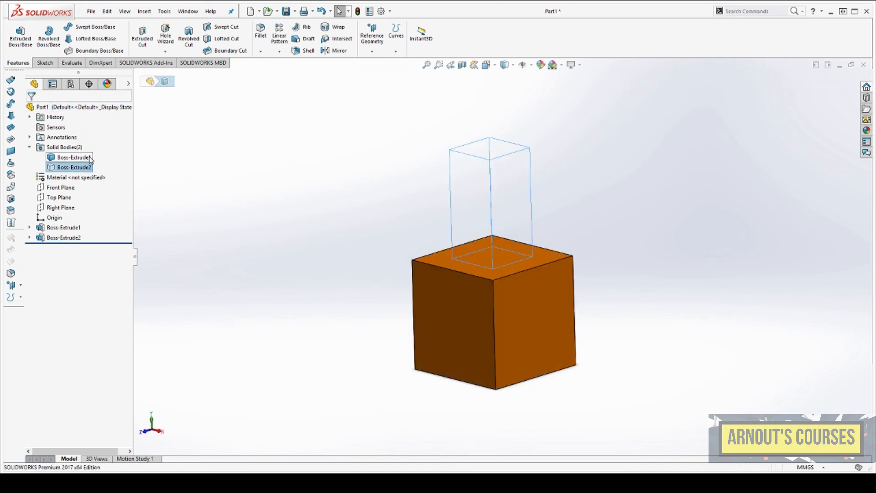
Show the upper block and hide the lower cube instead, and restore both bodies to view
{"action": "left_click", "coordinate": [68, 167]}
{"action": "left_click", "coordinate": [63, 157]}
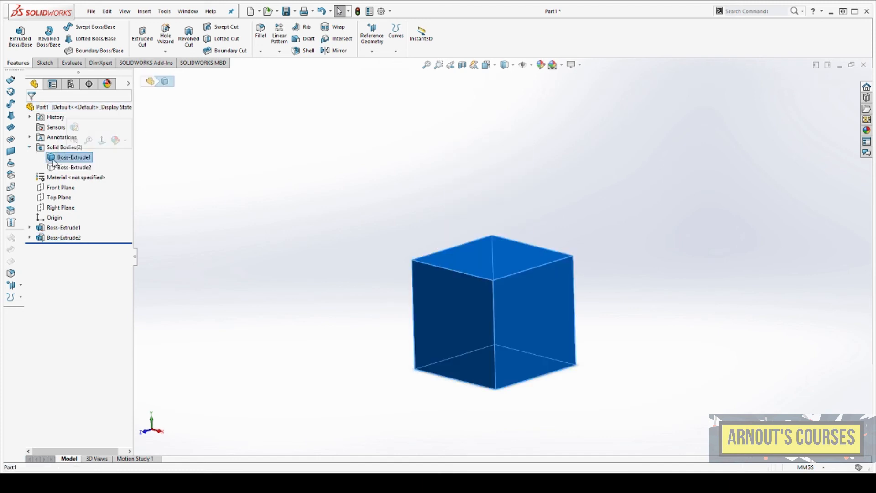
{"action": "left_click", "coordinate": [57, 167]}
{"action": "left_click", "coordinate": [61, 153]}
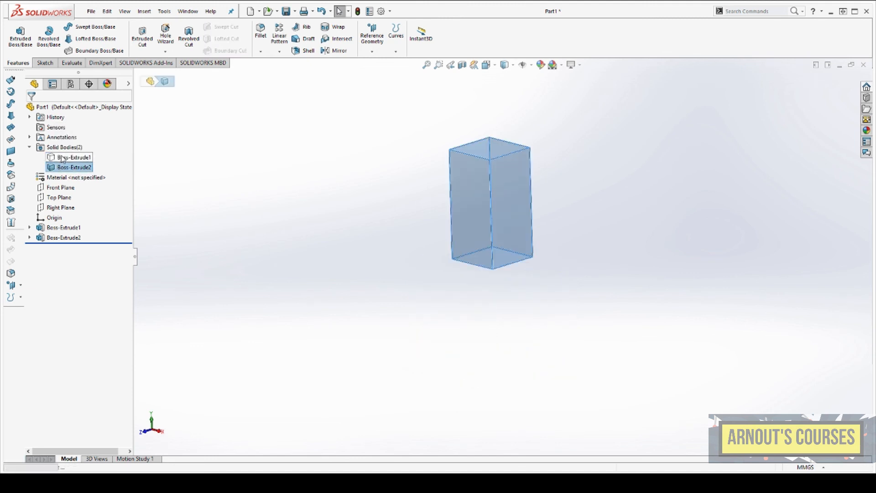
{"action": "left_click", "coordinate": [57, 154]}
{"action": "left_click", "coordinate": [62, 138]}
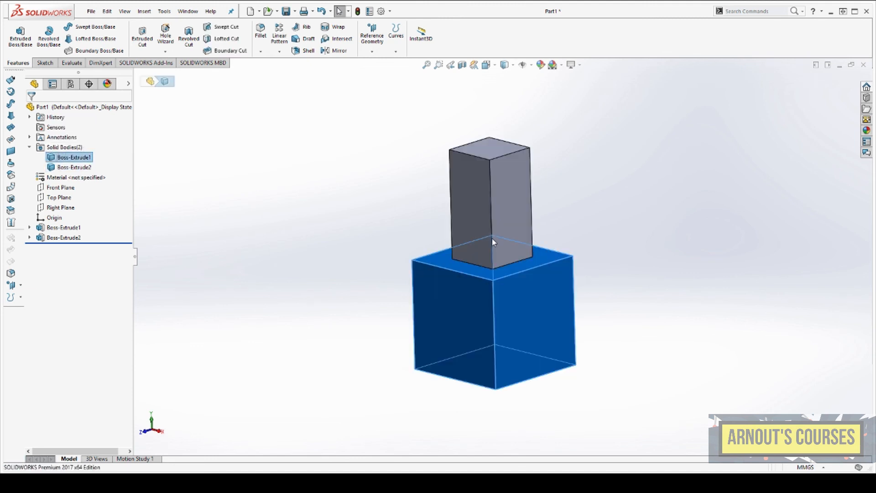
{"action": "left_click", "coordinate": [421, 234]}
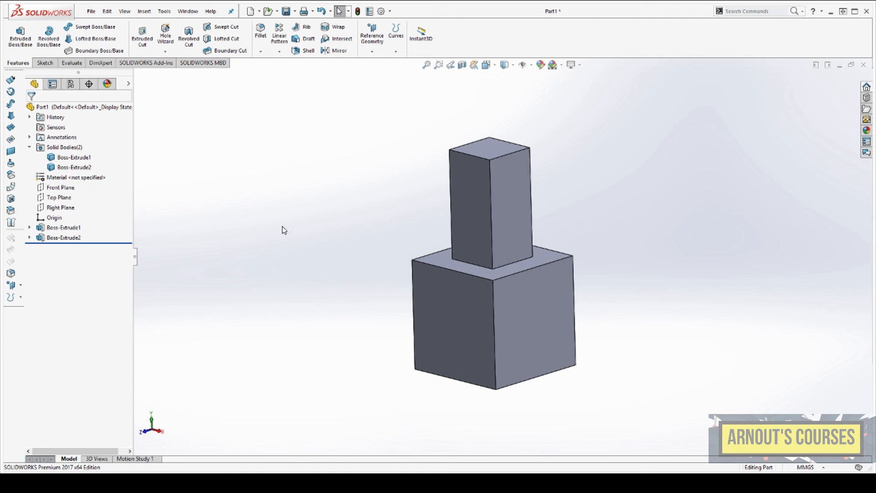